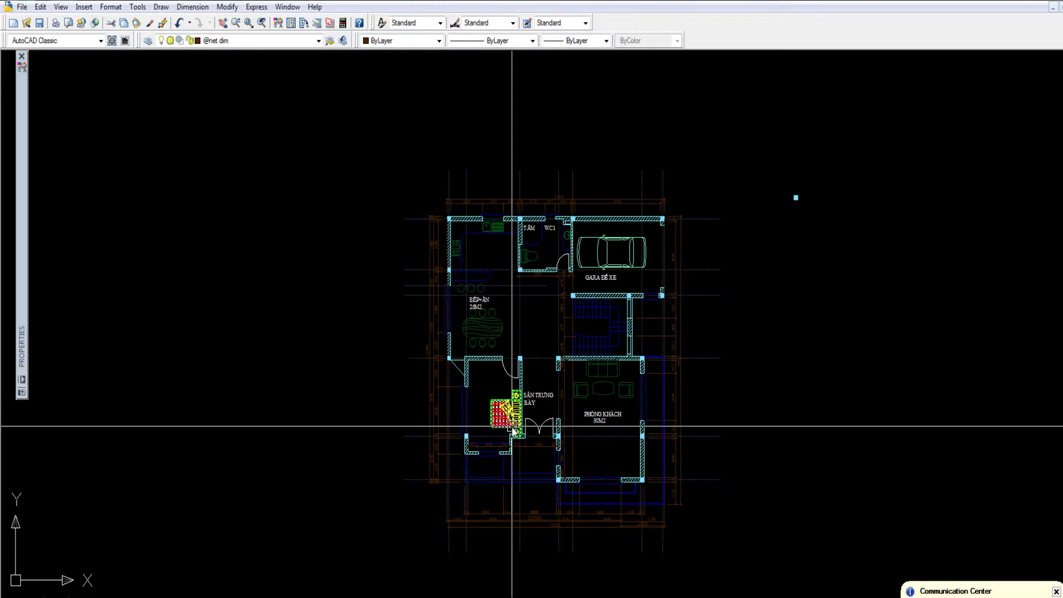
Move the bed and its nightstands out of the room into empty space left of the floor plan
scroll(513, 428, up, 2)
scroll(537, 391, up, 2)
scroll(538, 391, down, 1)
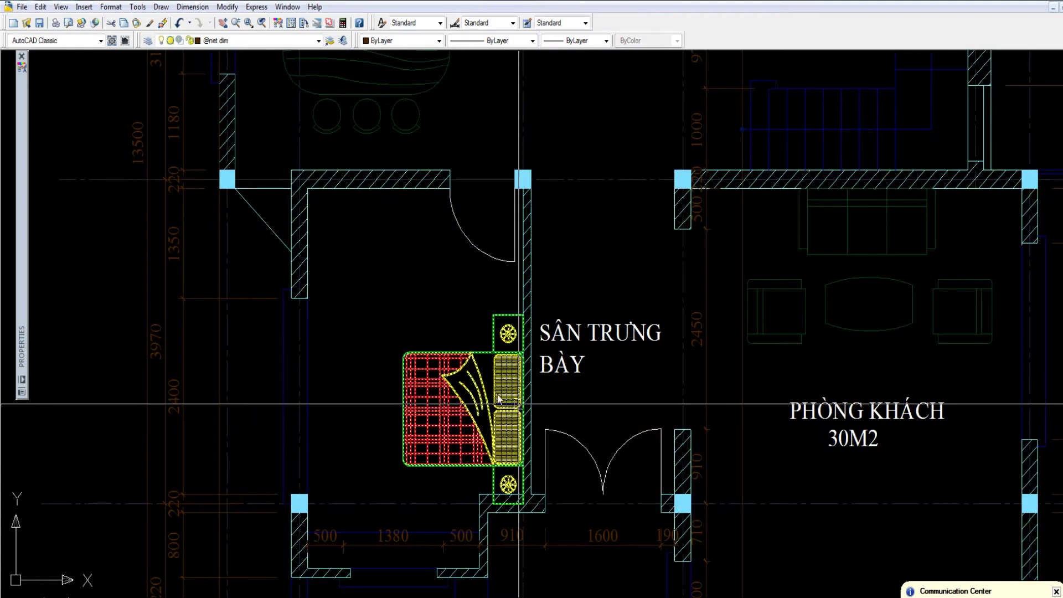
scroll(535, 415, down, 1)
click(474, 395)
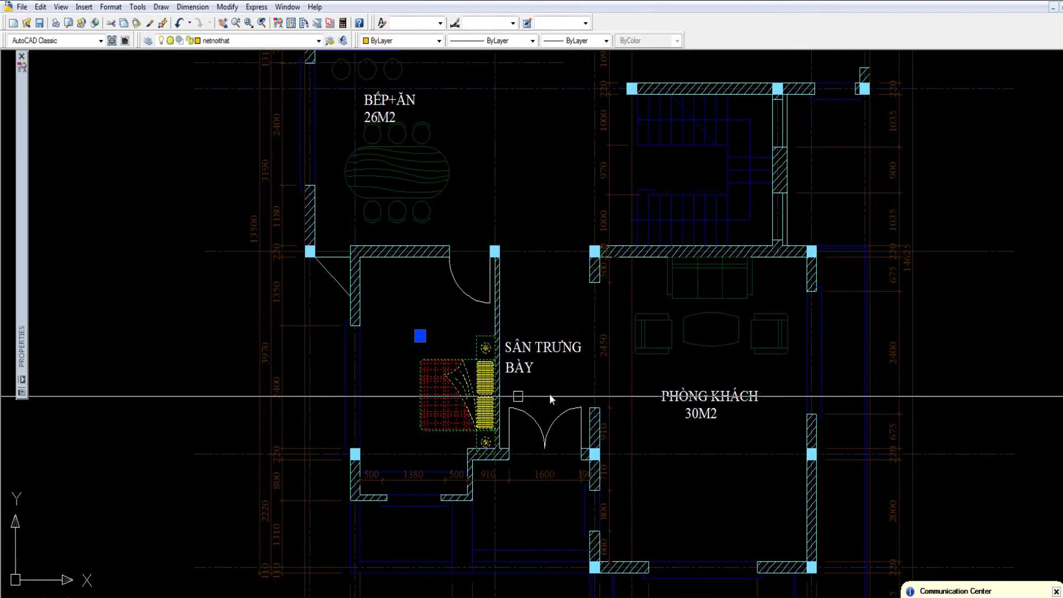
scroll(550, 395, down, 5)
scroll(515, 399, up, 6)
scroll(554, 387, up, 1)
scroll(606, 377, up, 2)
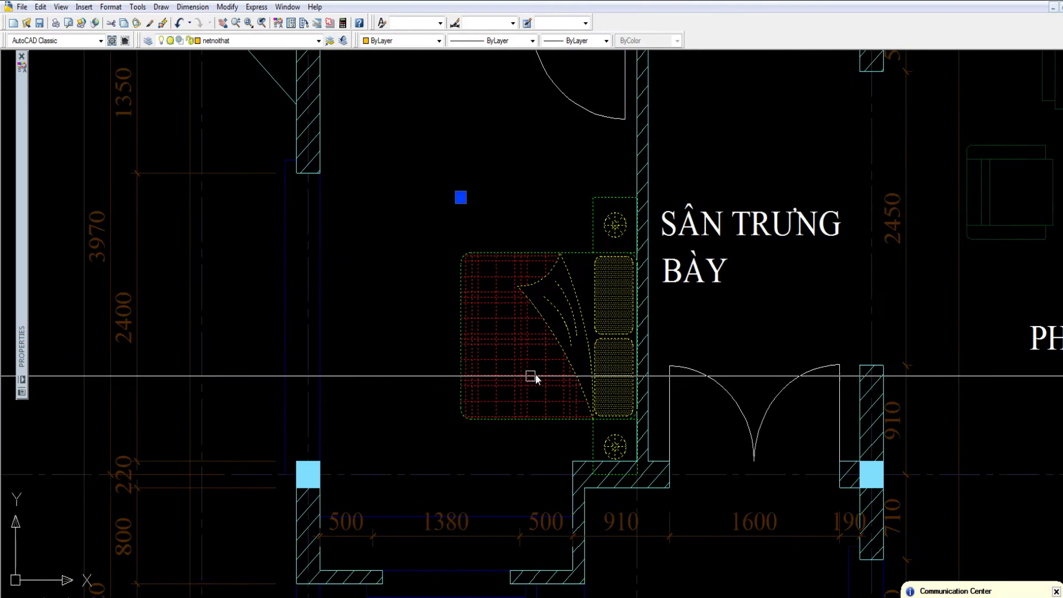
scroll(582, 354, down, 6)
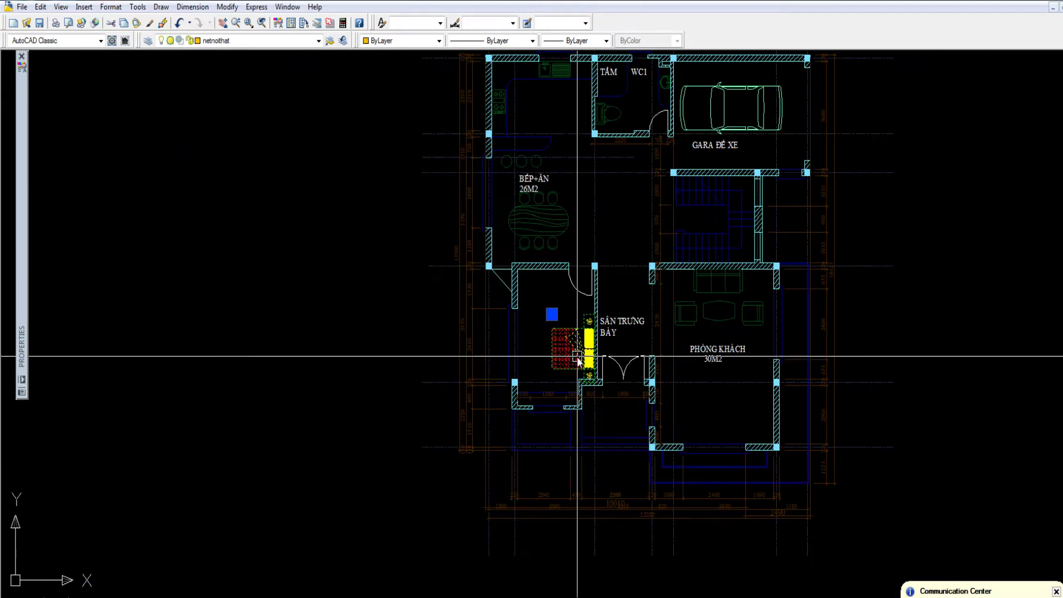
key(ctrl+v)
click(285, 388)
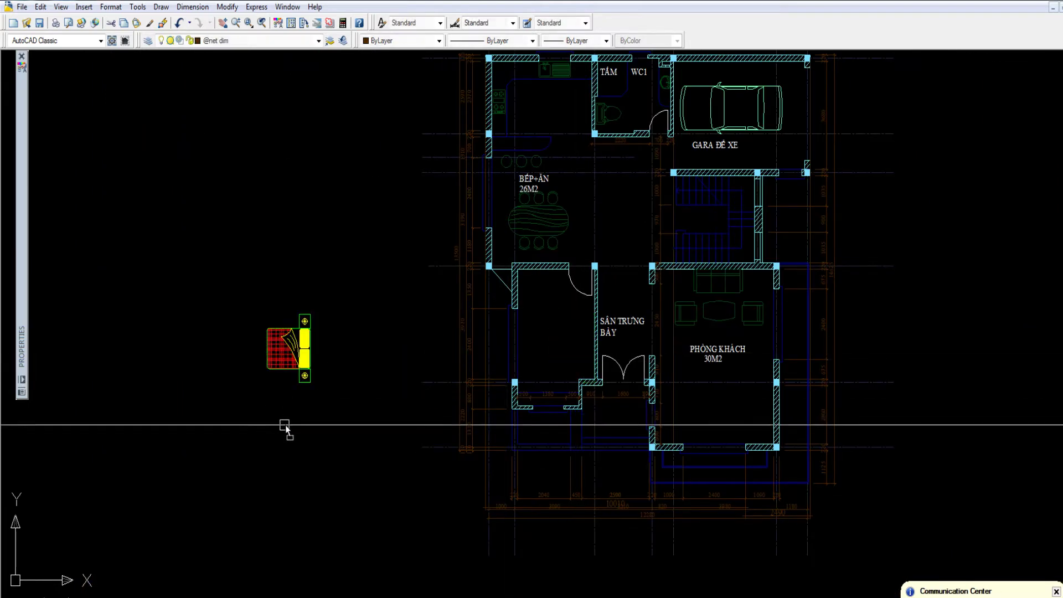
scroll(285, 382, up, 4)
scroll(285, 372, up, 4)
scroll(297, 285, down, 6)
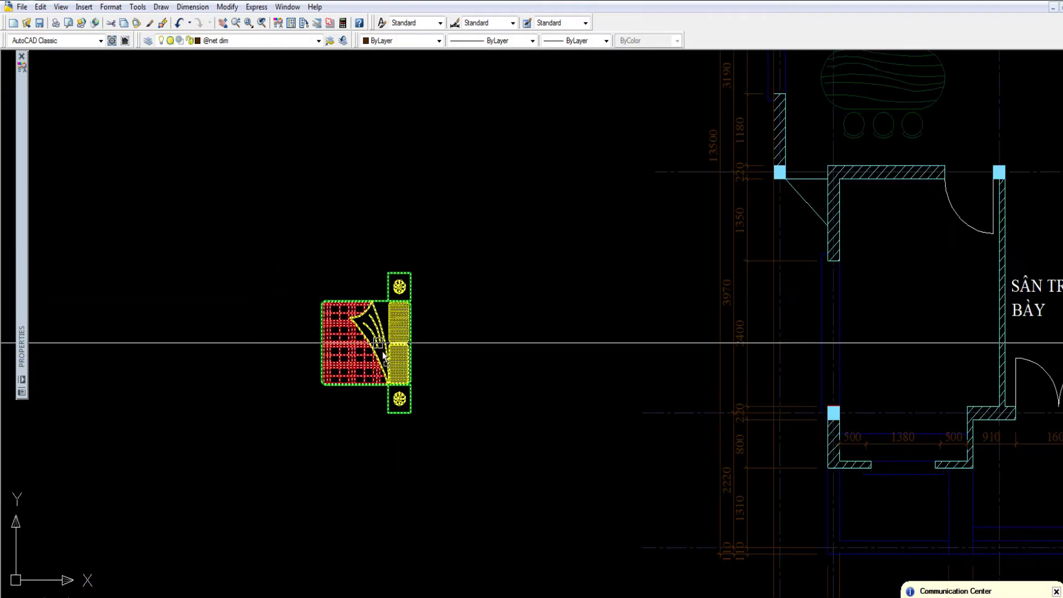
Put the moved bed block on layer netnoithat with colour Cyan, then recheck its properties
click(369, 340)
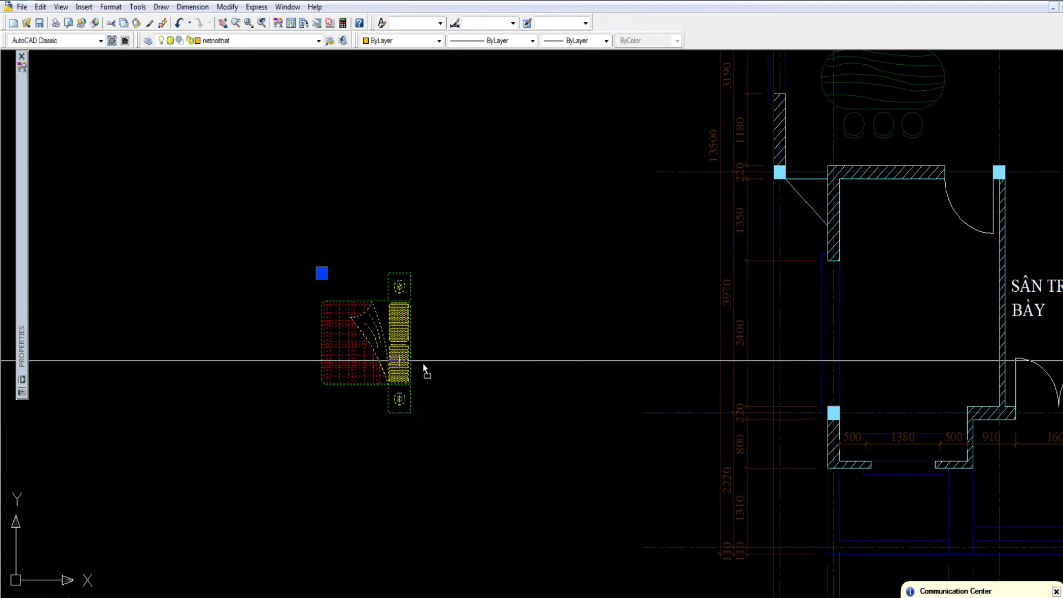
click(247, 40)
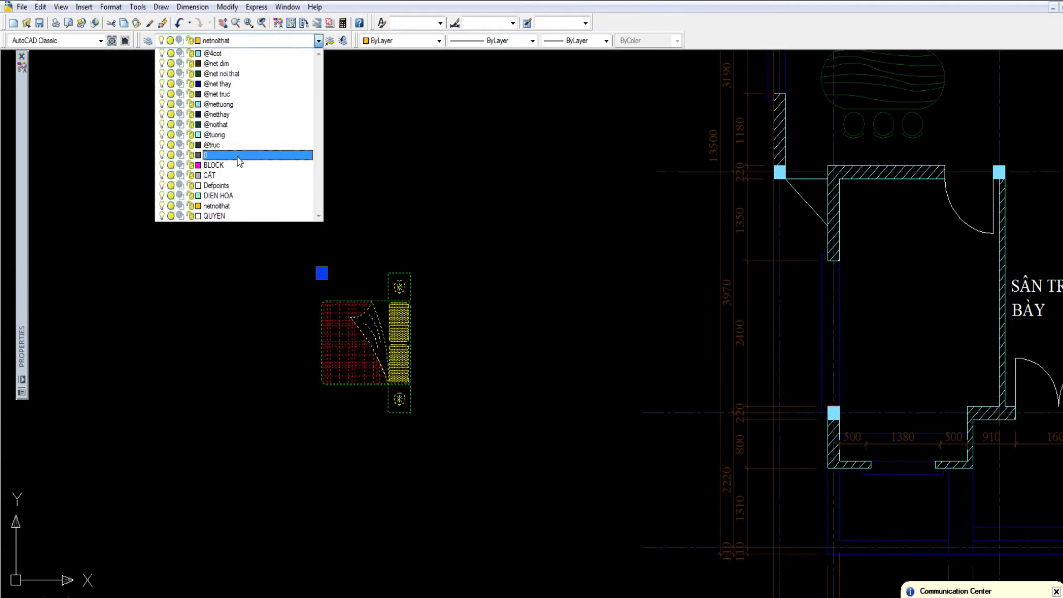
click(225, 206)
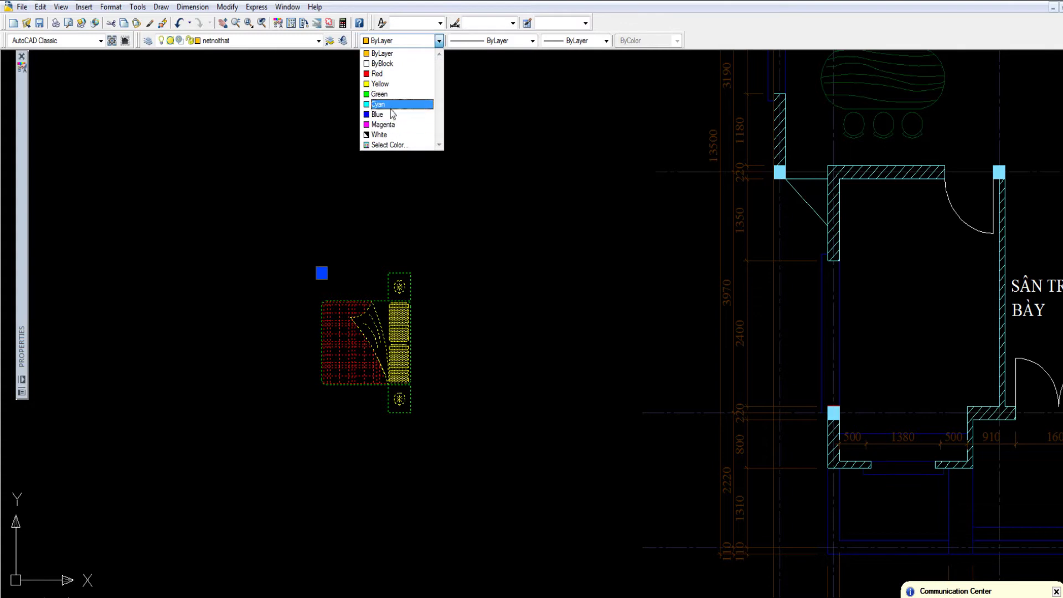
click(390, 108)
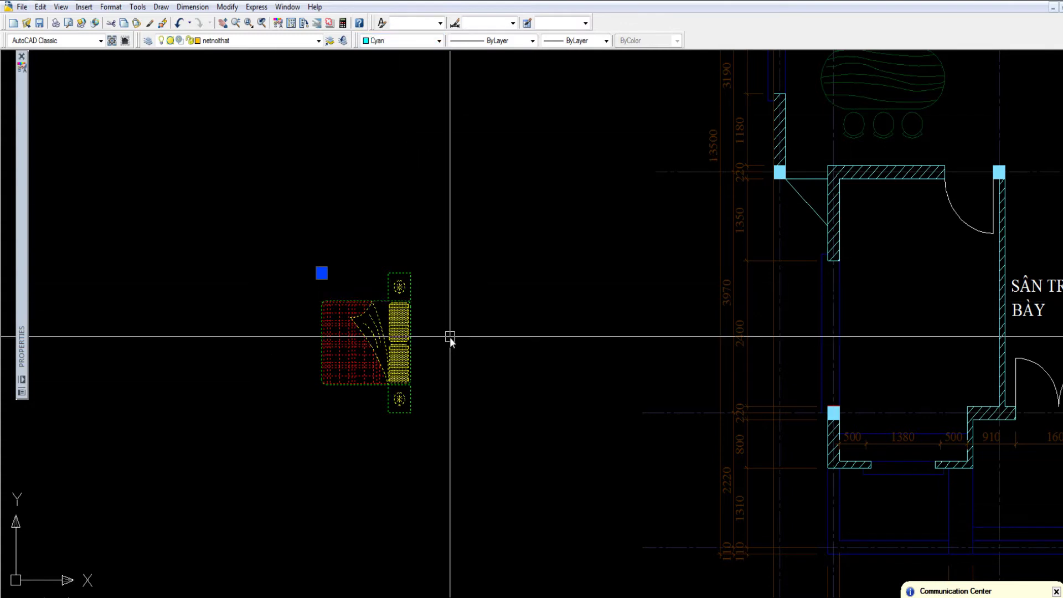
key(Escape)
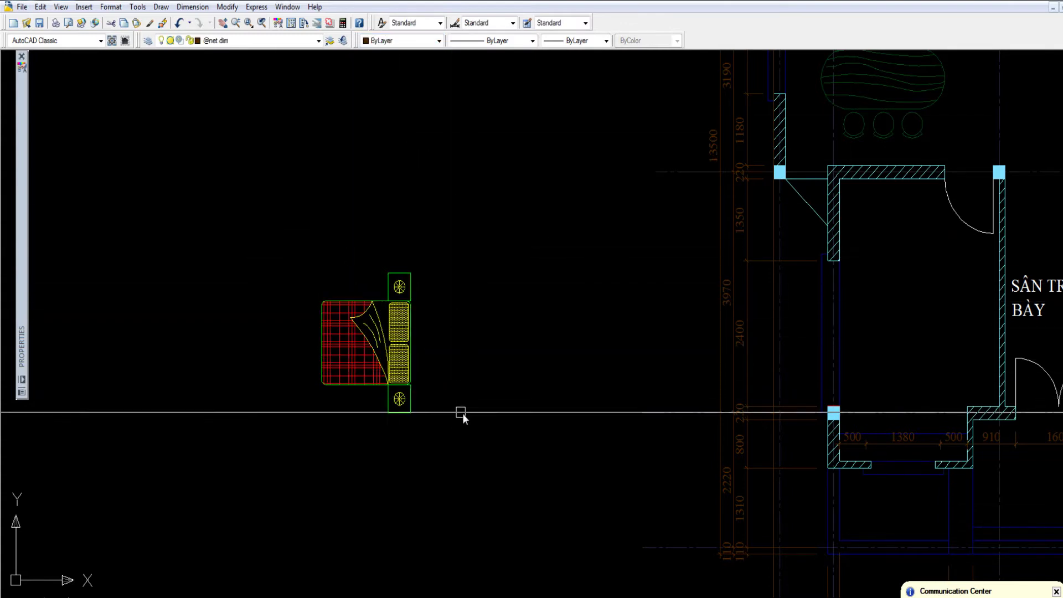
click(399, 357)
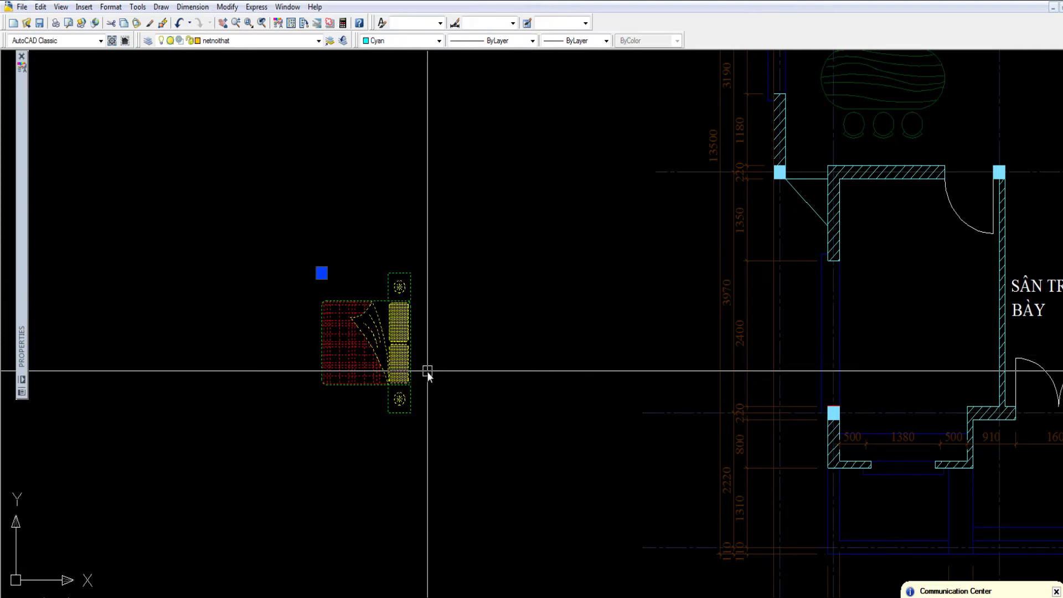
key(Escape)
scroll(398, 360, up, 2)
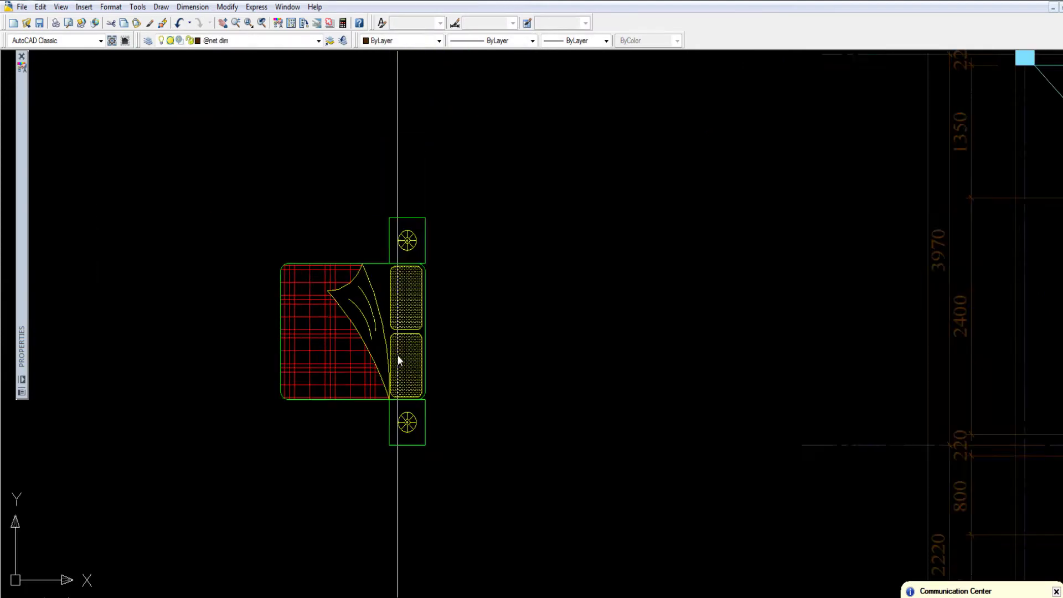
scroll(398, 358, up, 2)
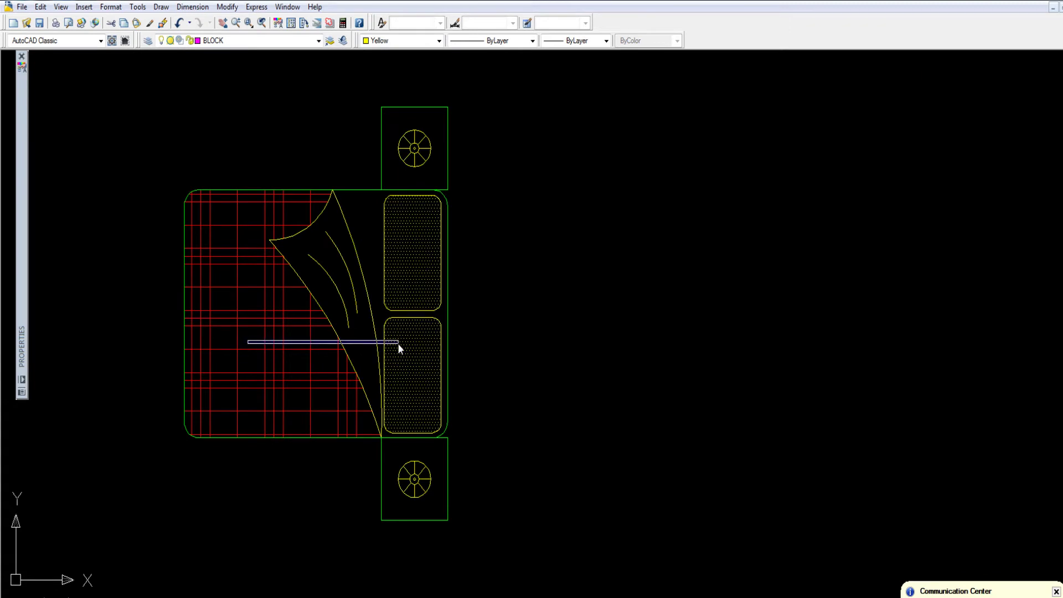
click(382, 124)
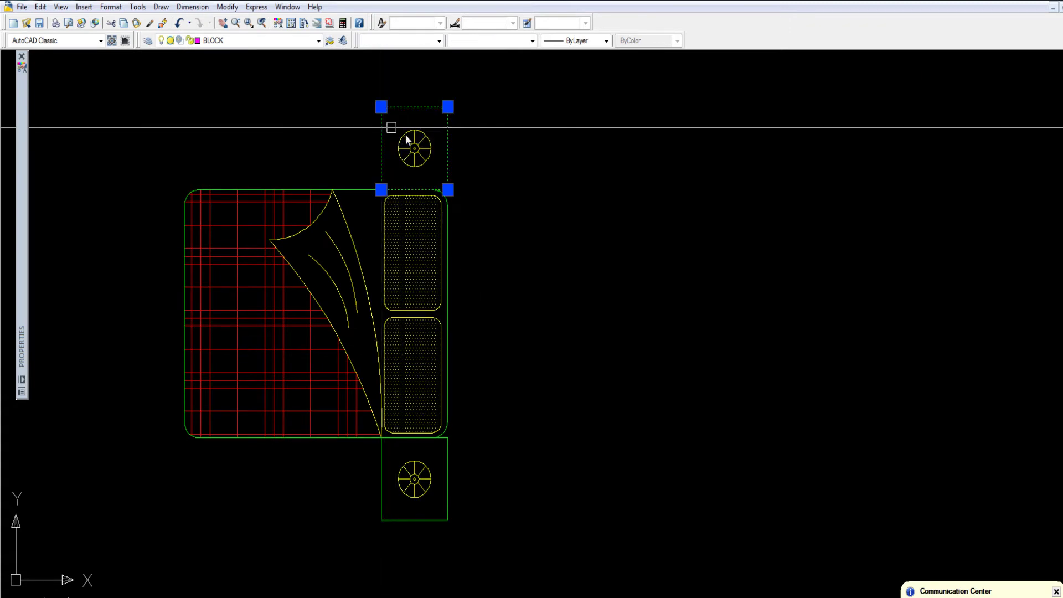
click(443, 521)
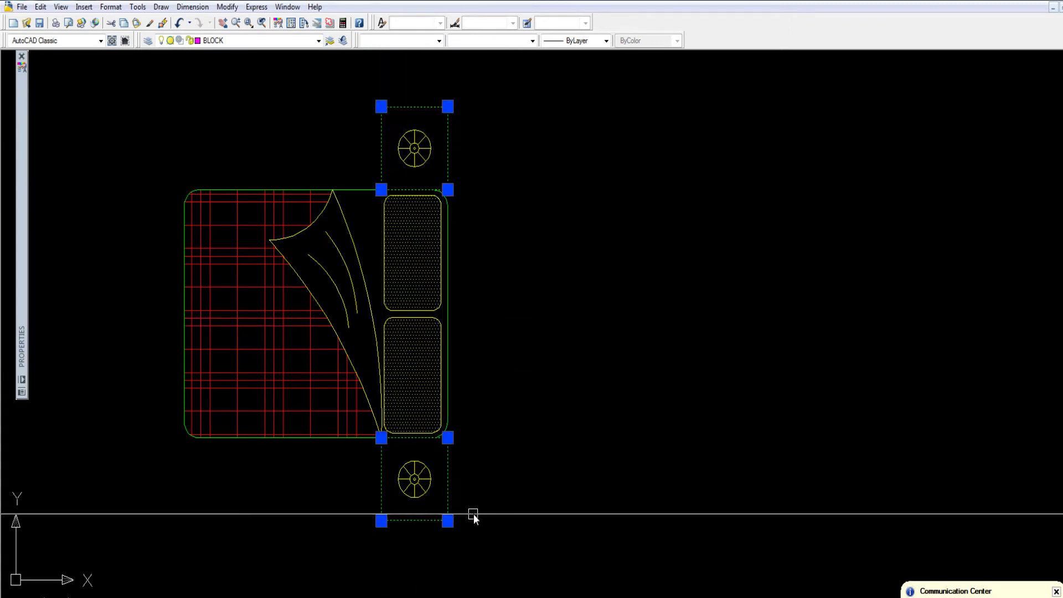
key(Escape)
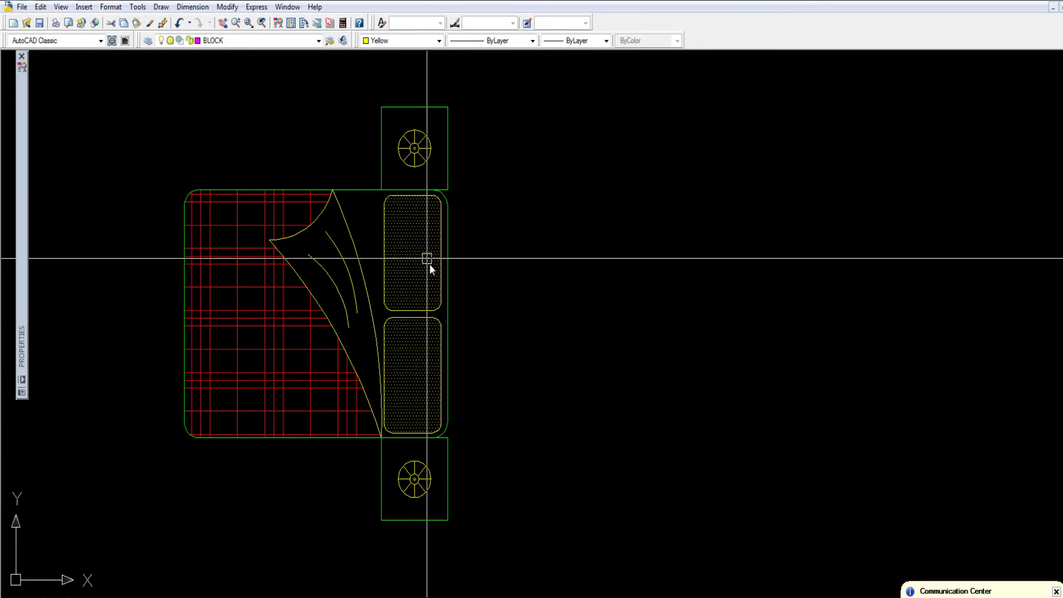
scroll(422, 287, up, 5)
scroll(424, 262, down, 6)
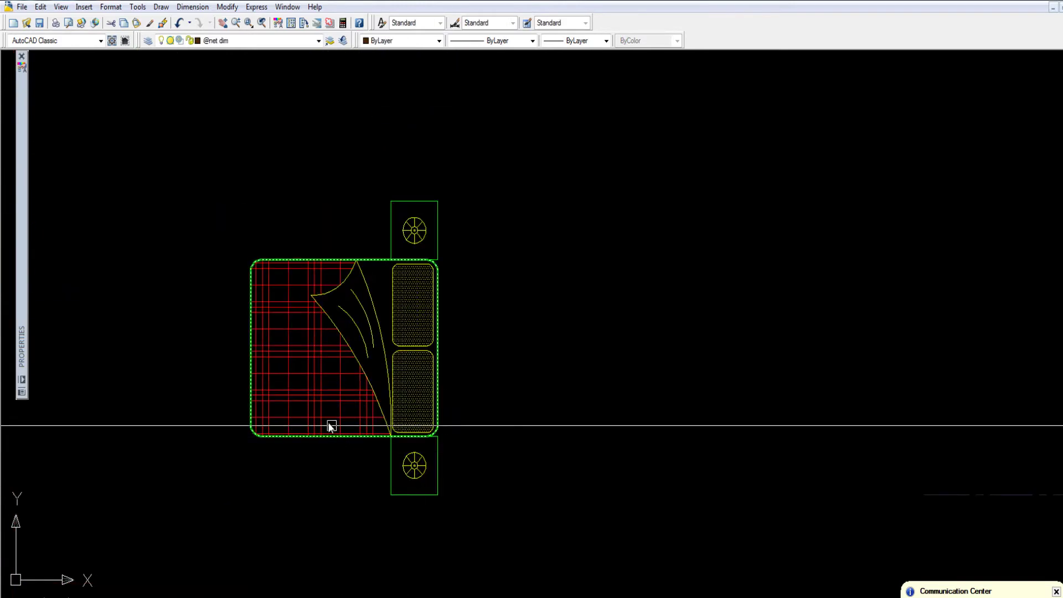
scroll(311, 391, up, 6)
scroll(380, 380, down, 6)
scroll(349, 399, up, 2)
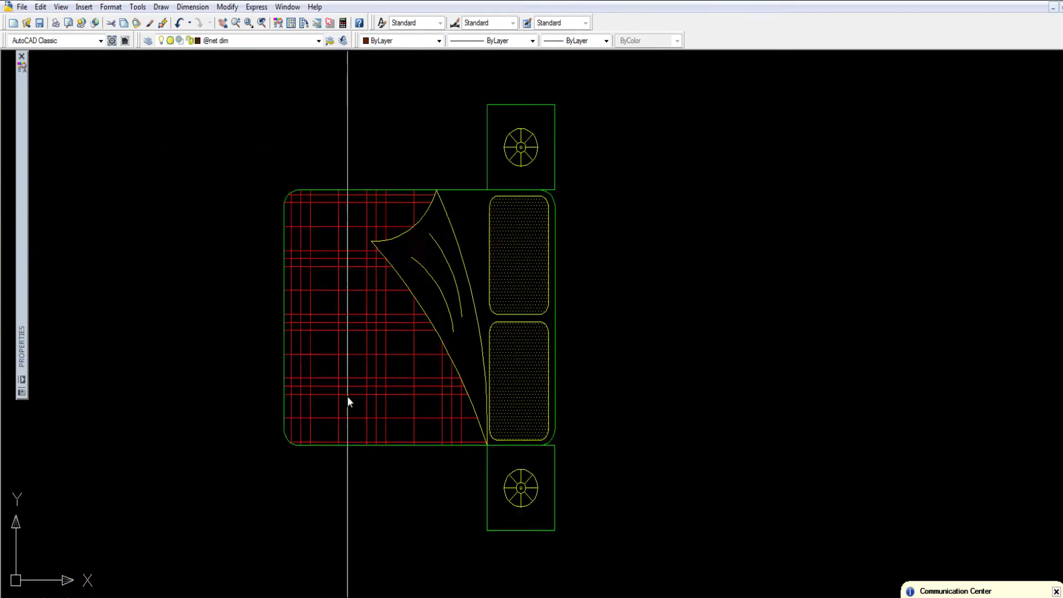
scroll(366, 382, up, 1)
scroll(357, 426, up, 3)
click(326, 438)
scroll(368, 461, down, 8)
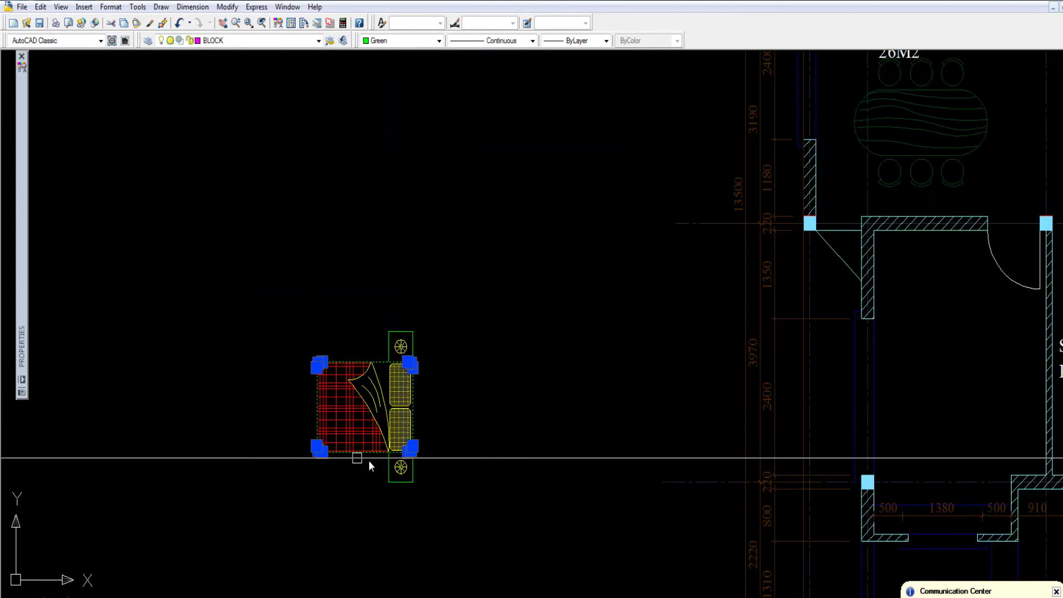
key(Escape)
scroll(477, 409, down, 4)
scroll(452, 410, up, 7)
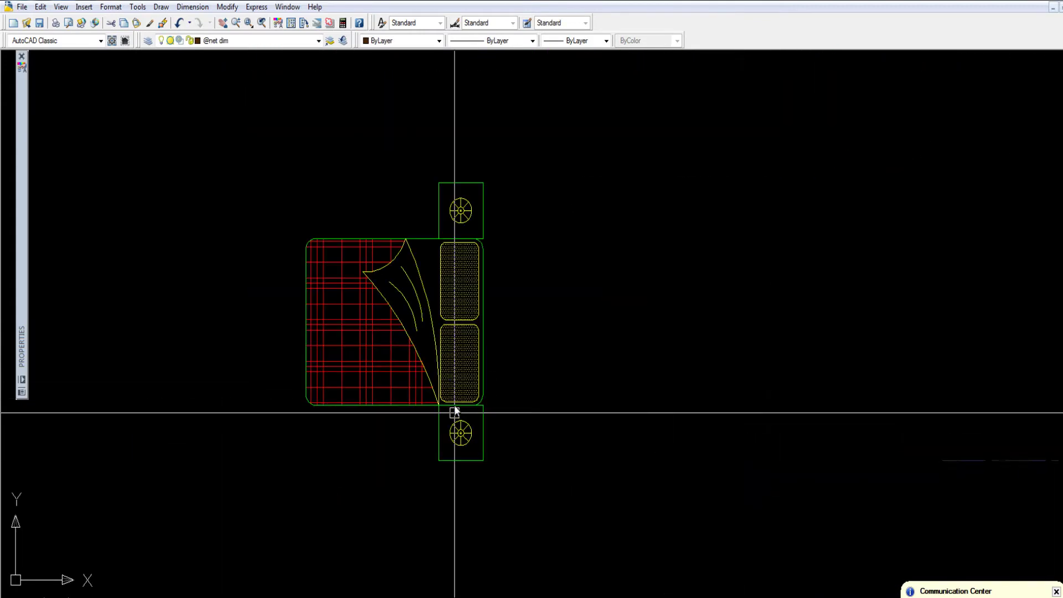
scroll(442, 228, up, 5)
click(420, 231)
scroll(367, 335, down, 6)
scroll(411, 268, up, 3)
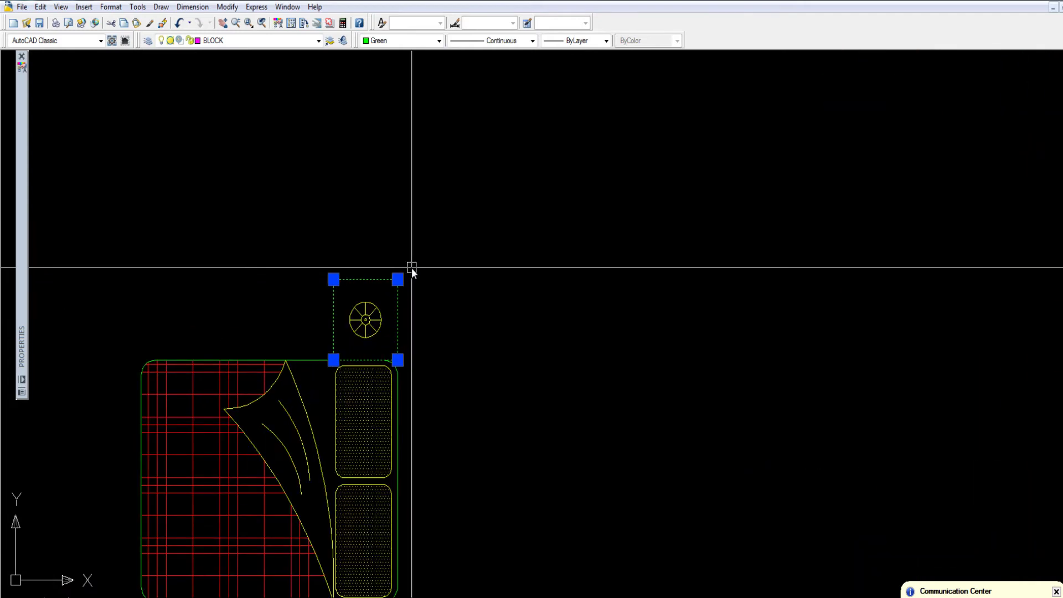
scroll(411, 268, down, 4)
scroll(439, 275, up, 3)
scroll(440, 238, up, 4)
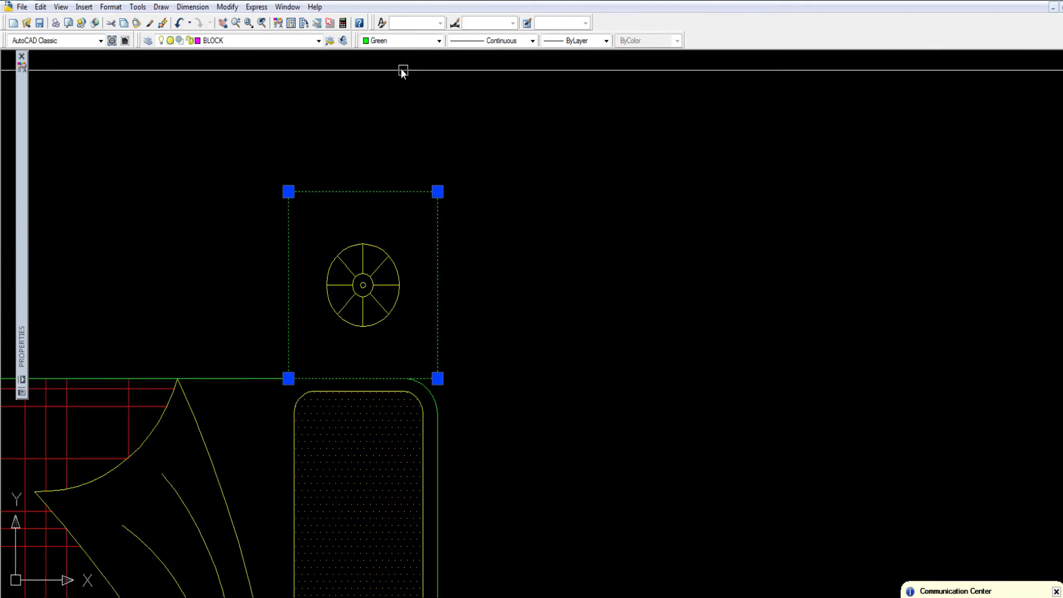
key(Escape)
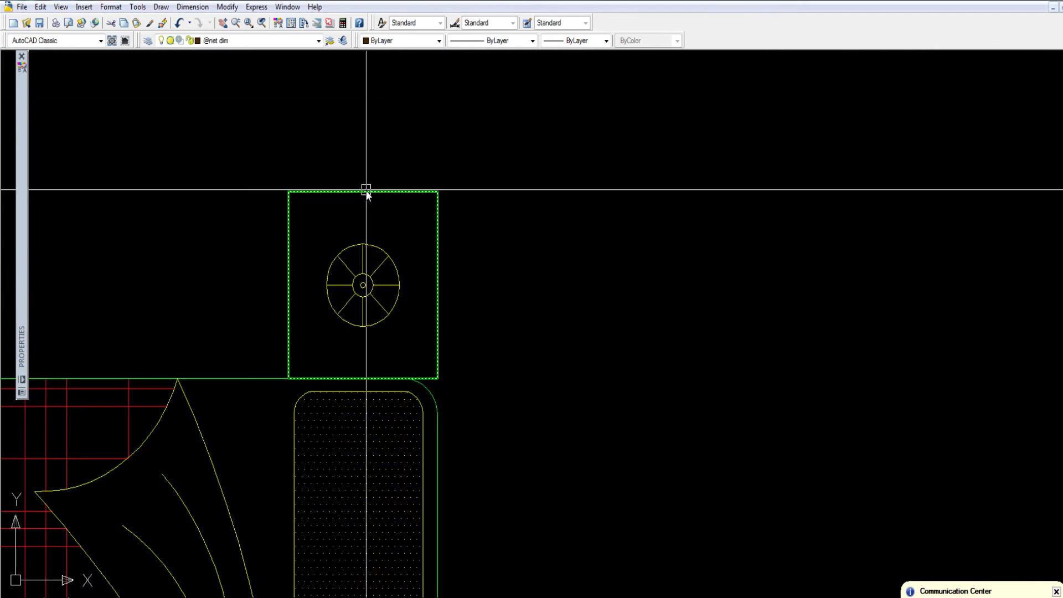
click(366, 191)
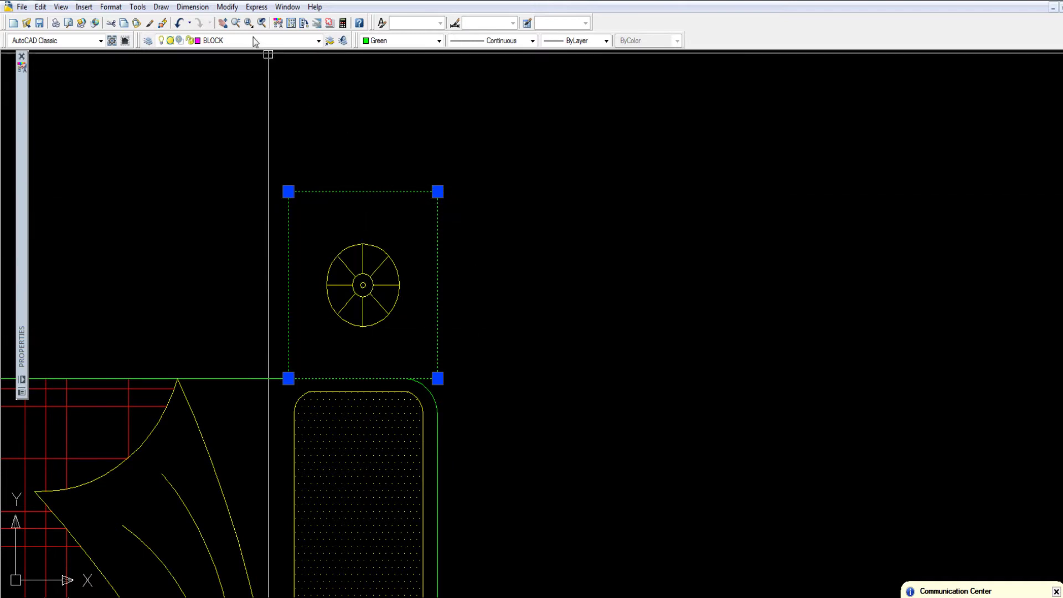
scroll(252, 51, up, 2)
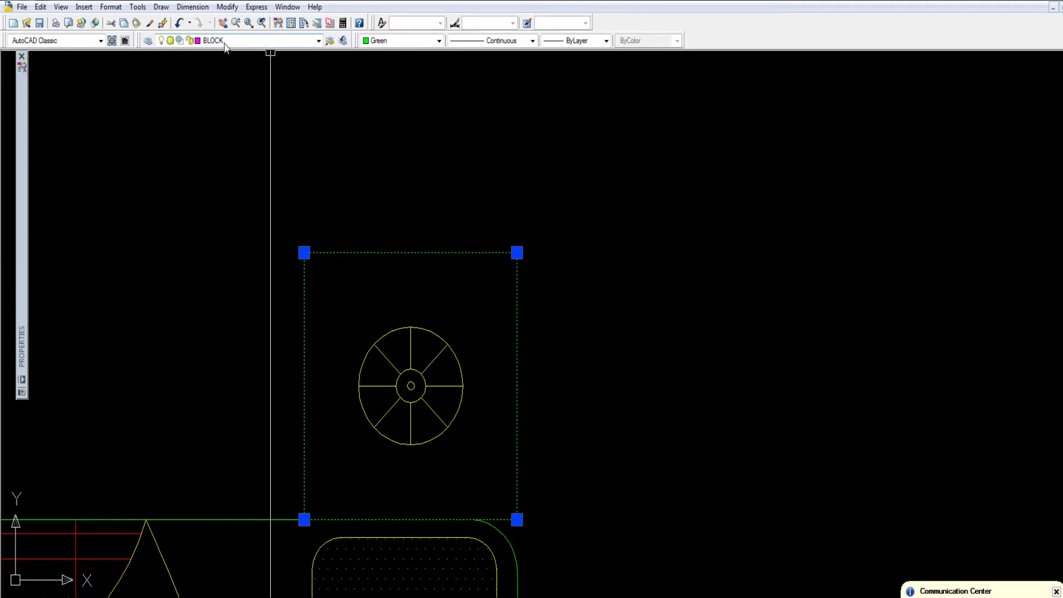
scroll(390, 231, down, 2)
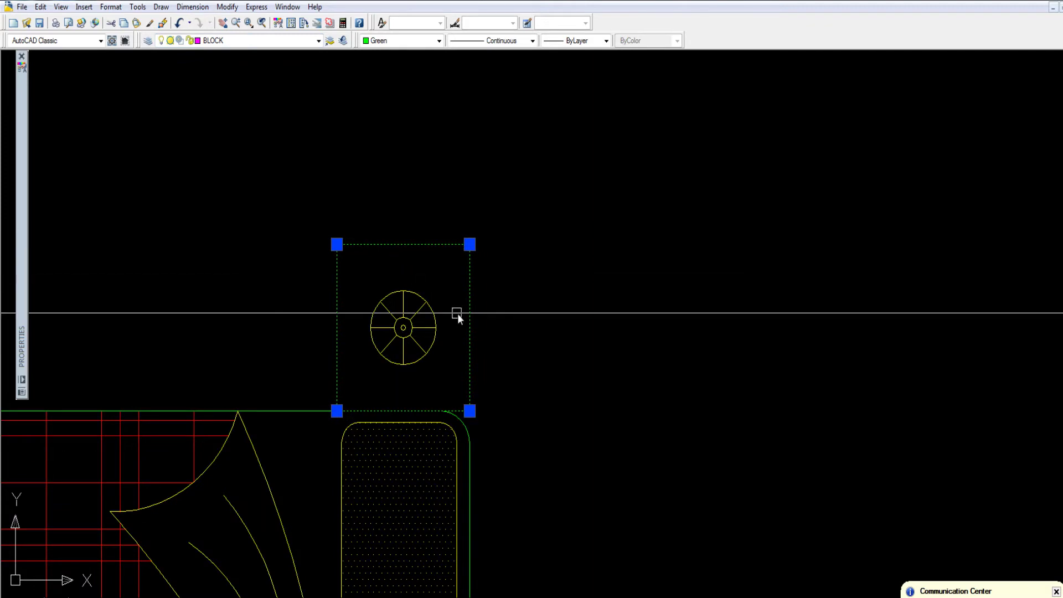
Open and close the nightstand's Color list, leaving its green colour unchanged
click(392, 43)
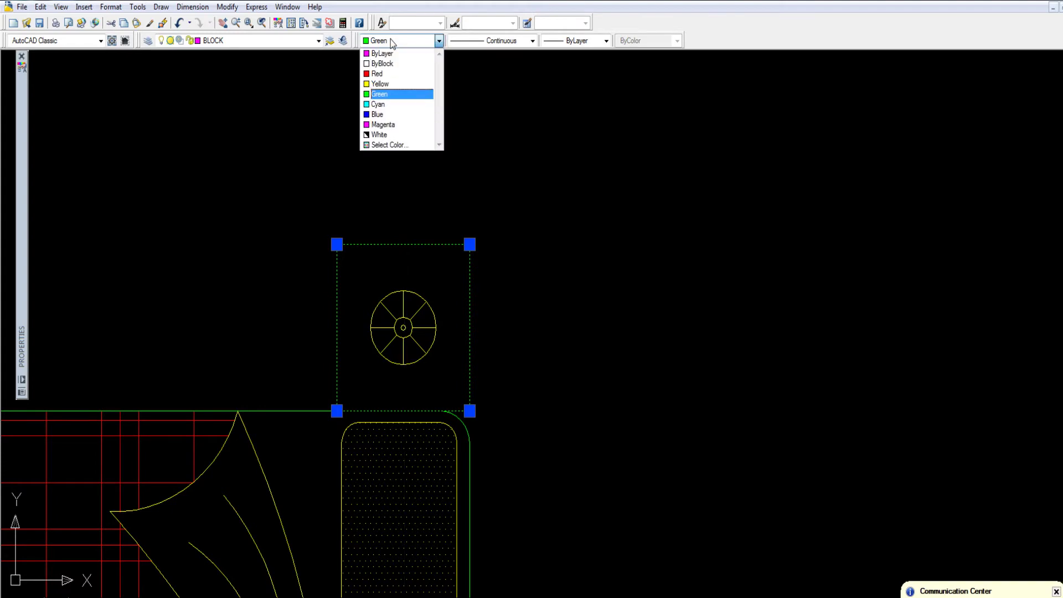
click(384, 100)
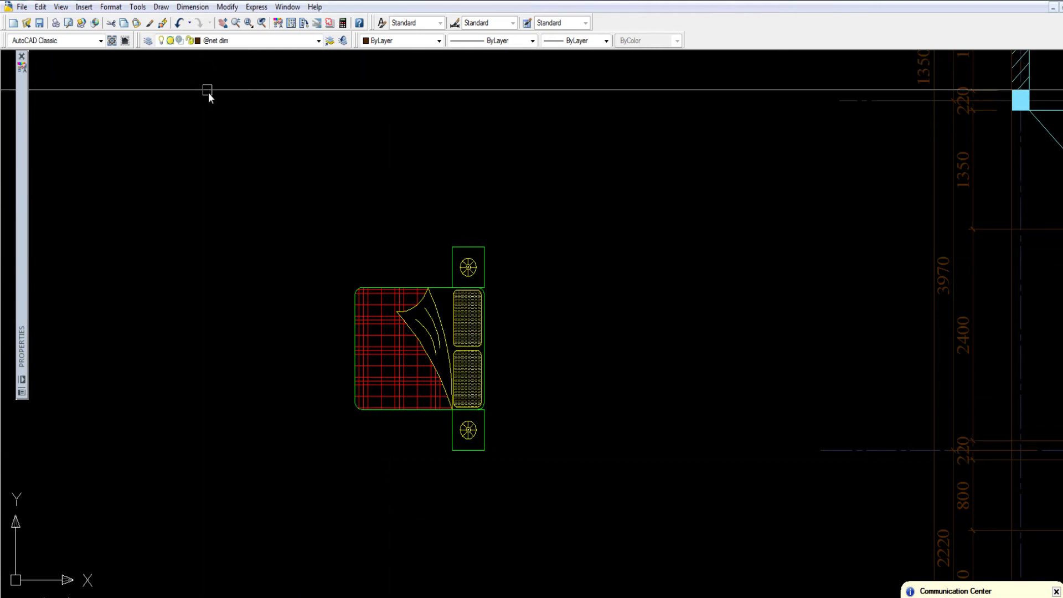
click(254, 40)
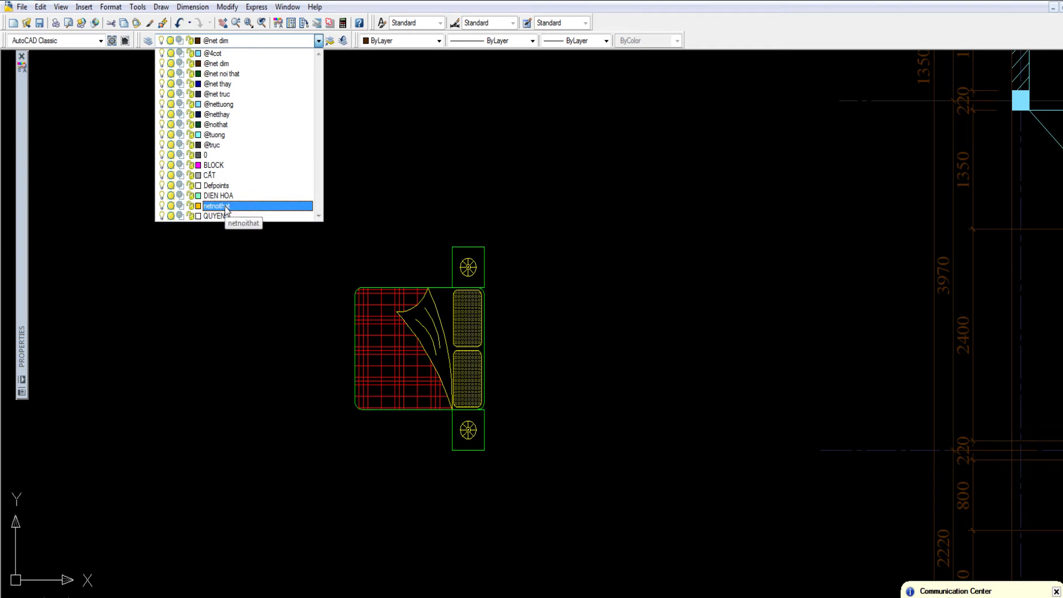
click(262, 40)
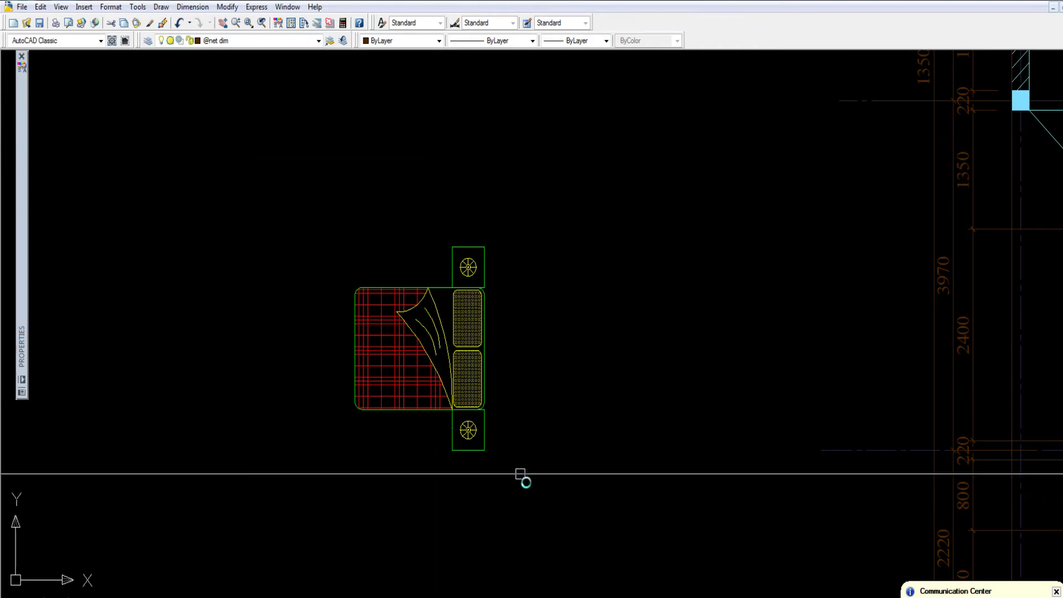
click(544, 489)
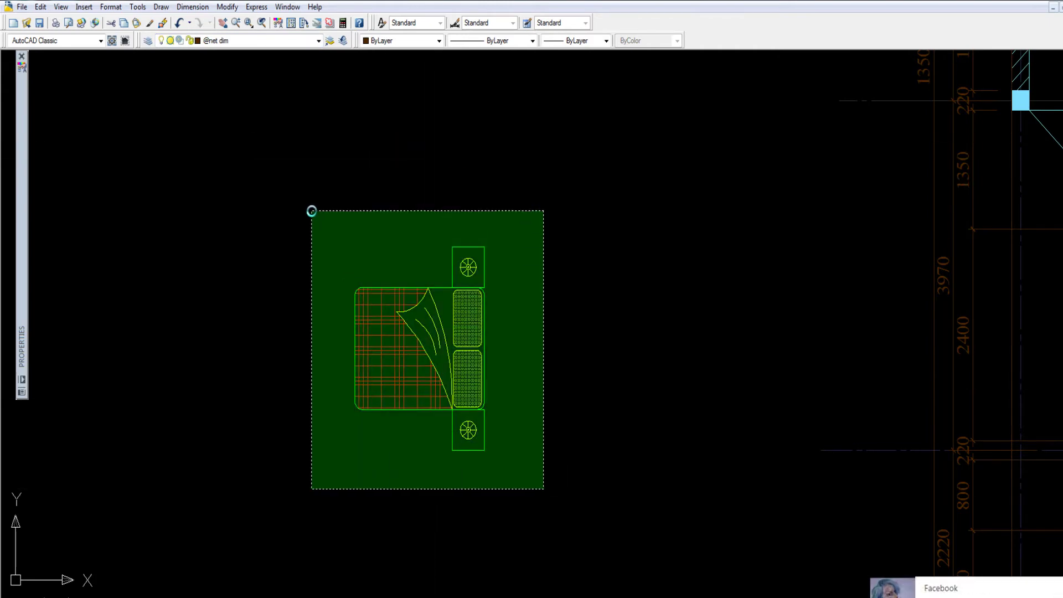
Set the colour of all the bed's lines to ByLayer so they display magenta
click(312, 211)
scroll(504, 274, up, 5)
scroll(501, 213, down, 2)
scroll(456, 297, down, 1)
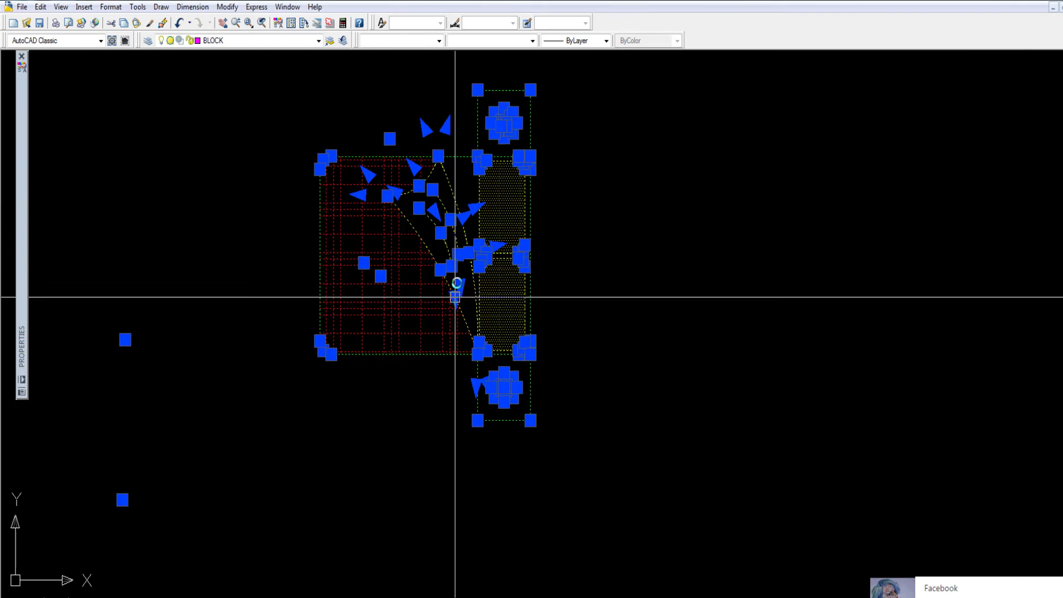
scroll(385, 95, down, 2)
scroll(385, 95, up, 1)
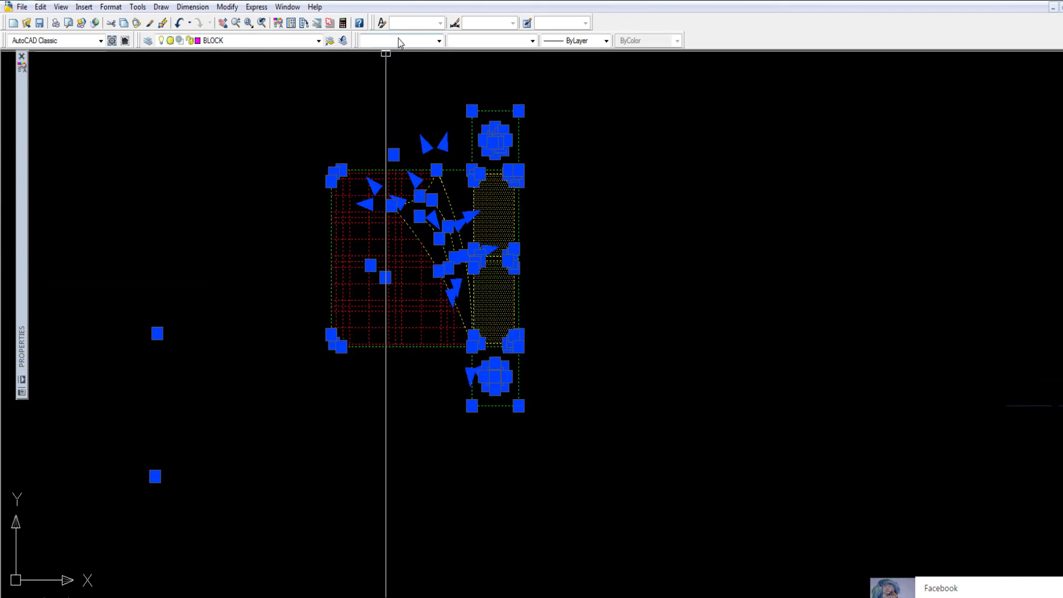
click(402, 41)
click(398, 56)
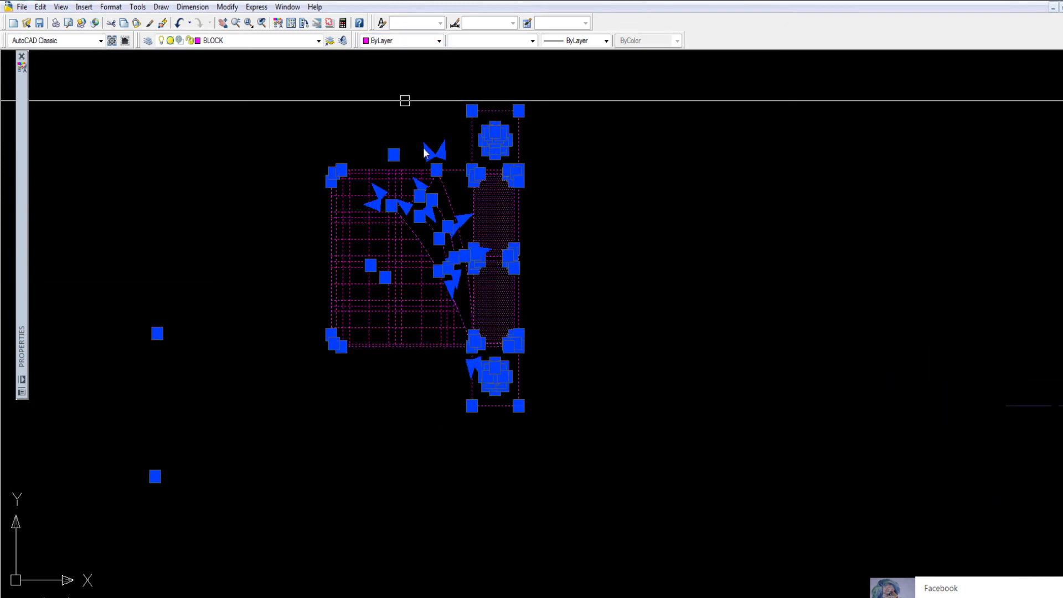
key(Escape)
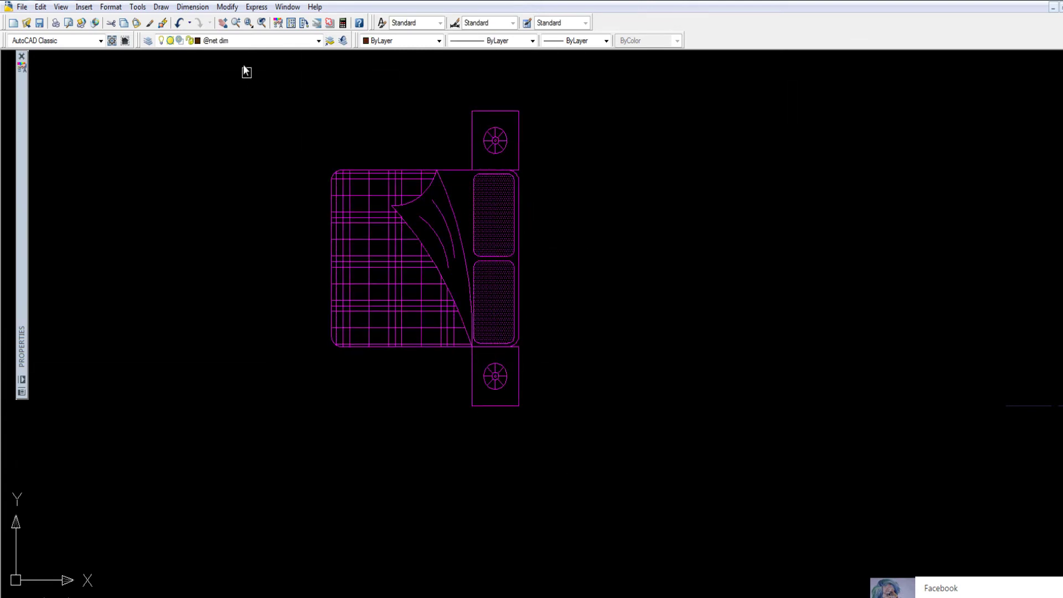
Reselect the bed and every one of its entities with a selection window
click(370, 199)
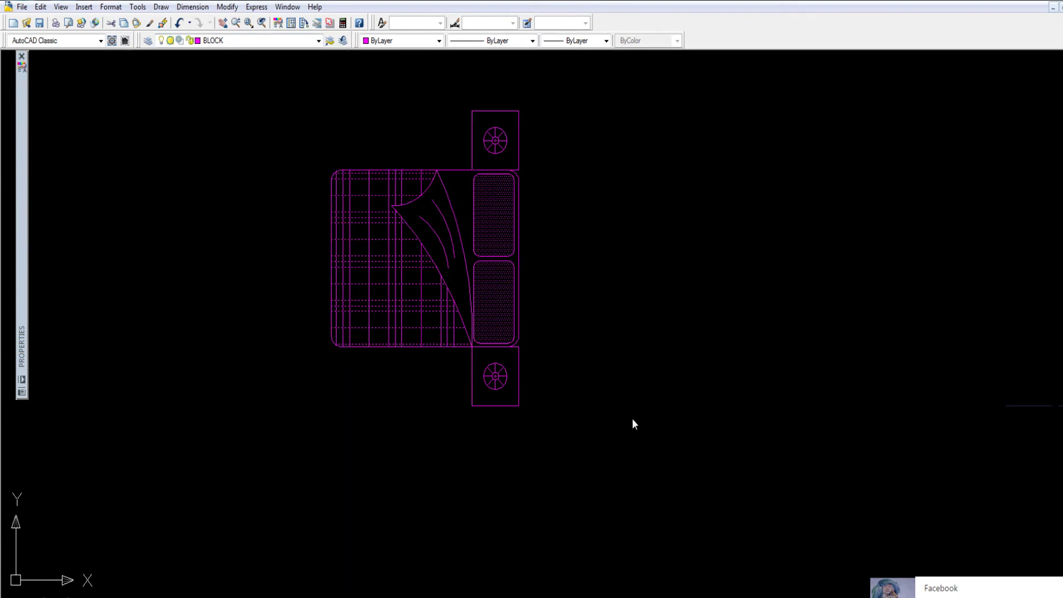
click(618, 482)
click(279, 120)
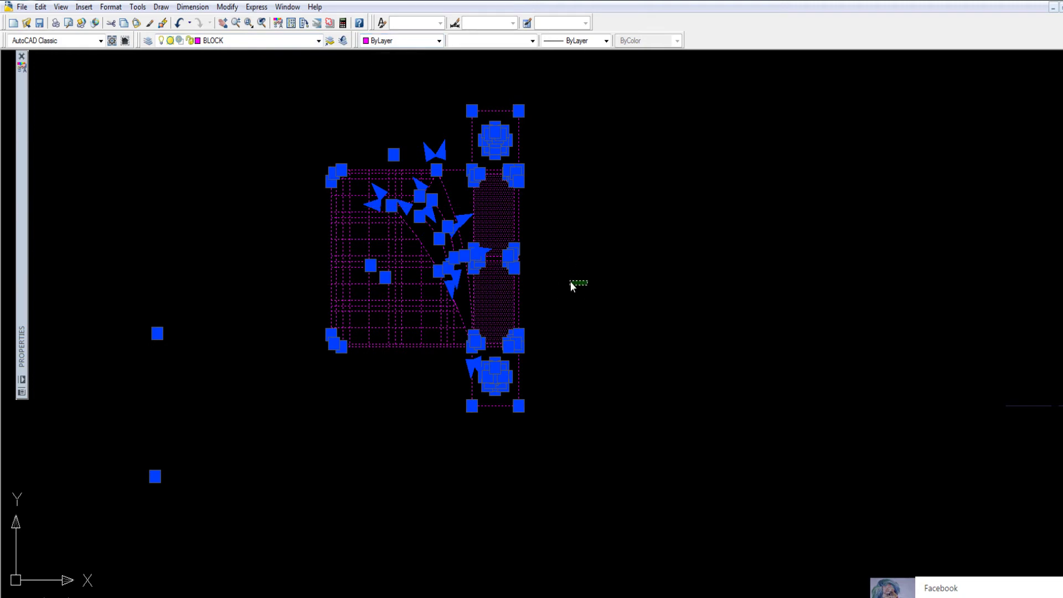
Move every part of the bed and both nightstands onto layer netnoithat
scroll(443, 372, down, 2)
scroll(454, 367, down, 2)
key(Escape)
scroll(461, 365, up, 2)
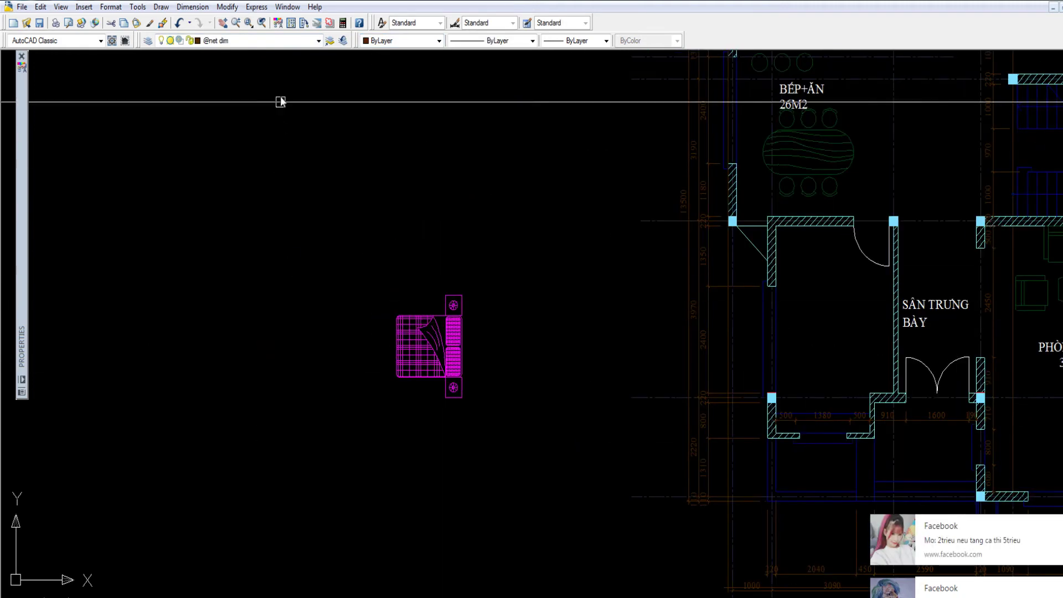
scroll(227, 56, up, 2)
scroll(295, 119, down, 4)
scroll(335, 161, up, 1)
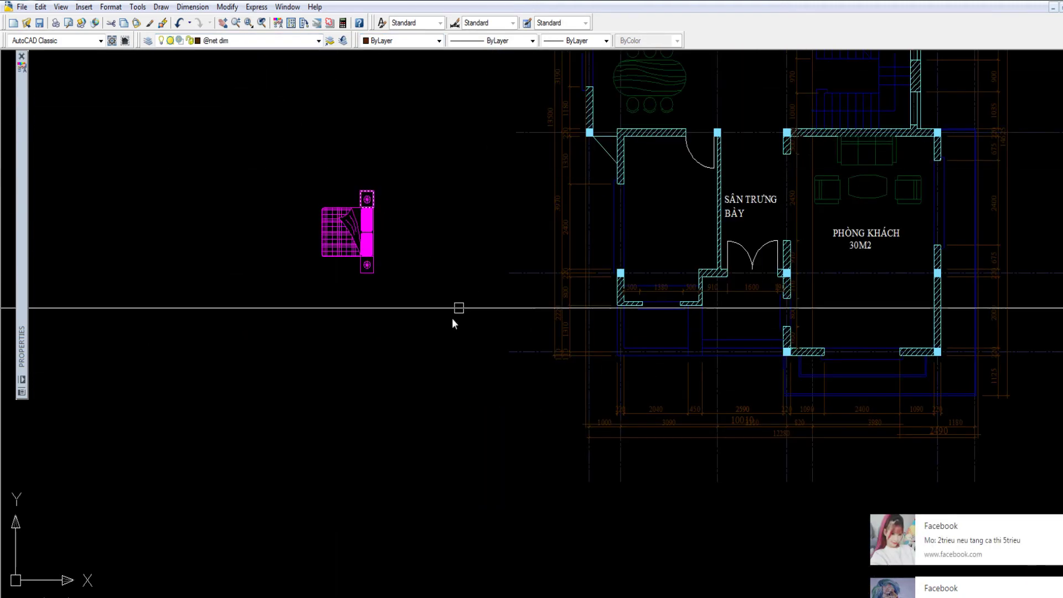
click(343, 227)
scroll(244, 47, up, 2)
scroll(290, 112, down, 2)
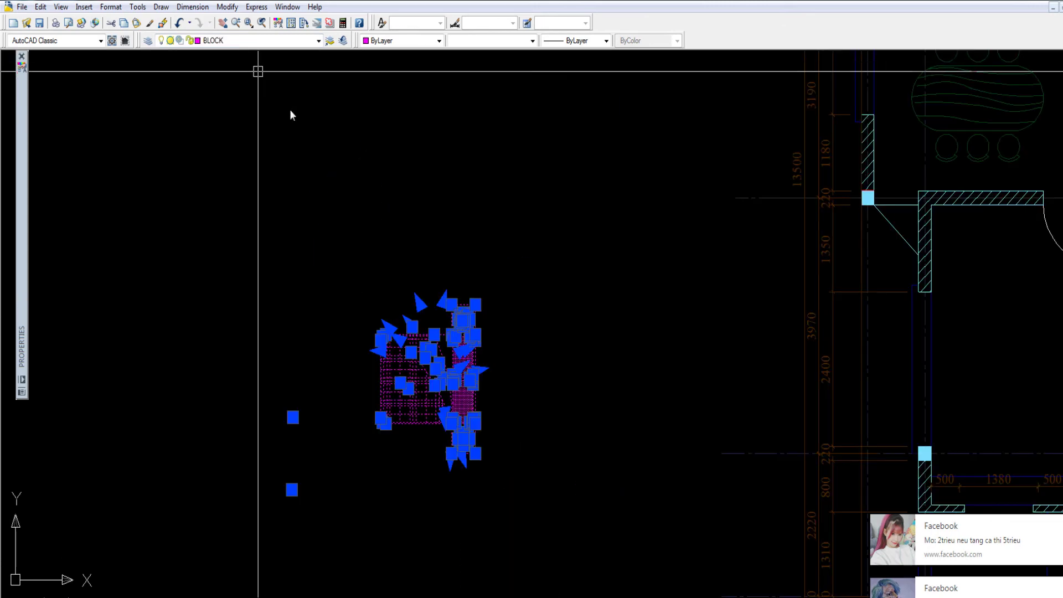
click(229, 41)
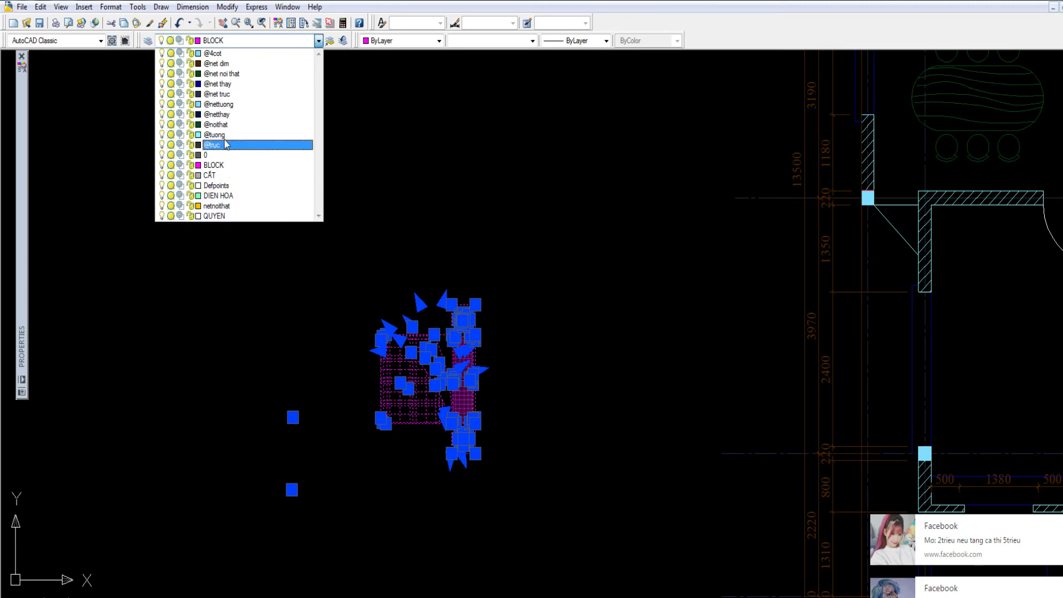
click(222, 211)
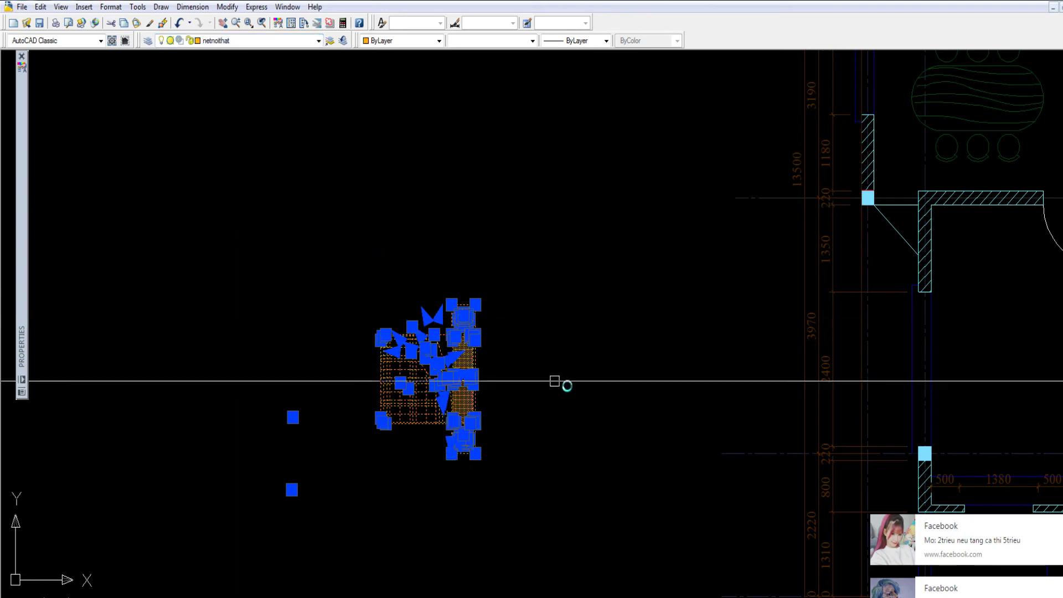
key(Escape)
scroll(465, 412, up, 3)
scroll(443, 293, down, 2)
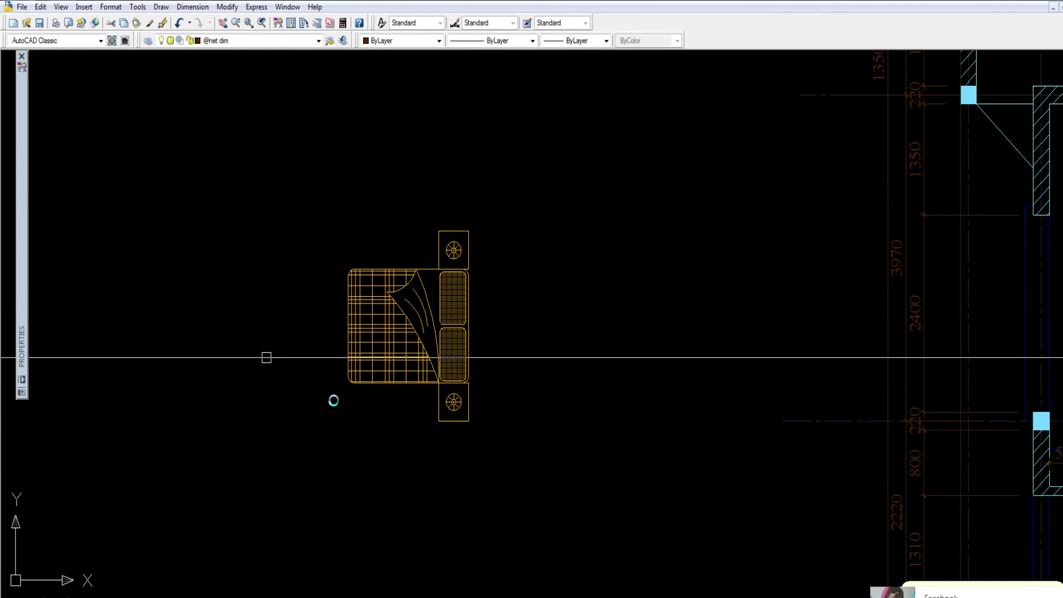
Combine the bed's 35 selected objects into a new block with the B command
scroll(399, 314, down, 1)
scroll(437, 308, up, 2)
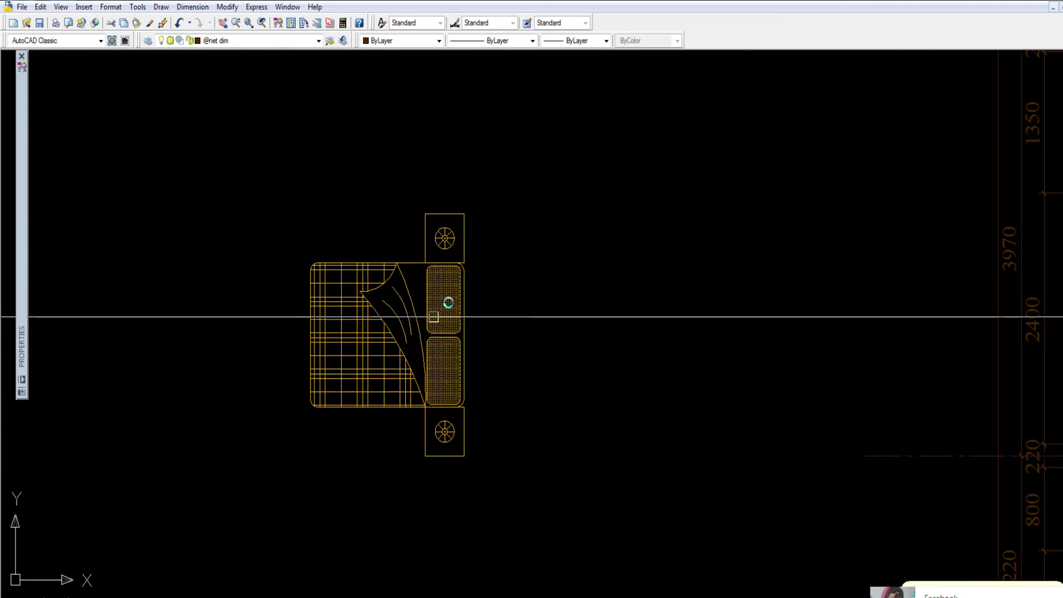
click(532, 541)
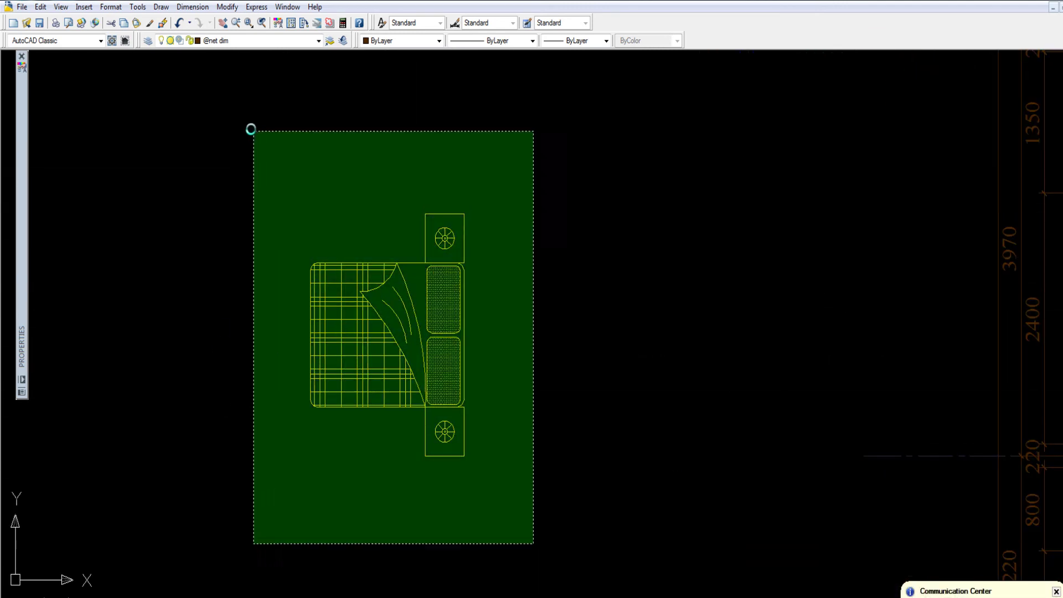
click(254, 150)
text(b)
key(Return)
text(giuong)
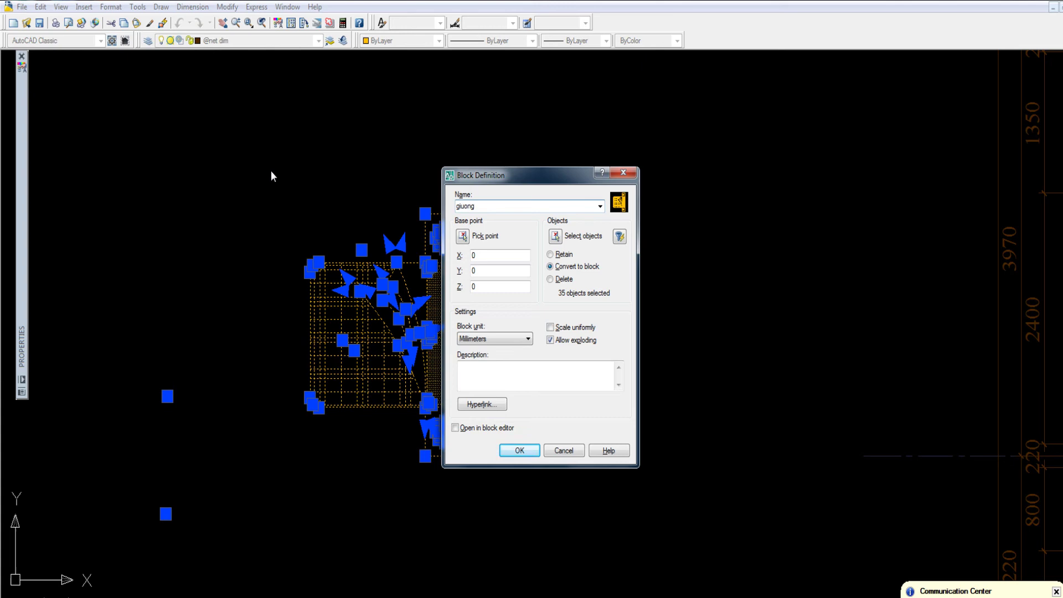
key(Return)
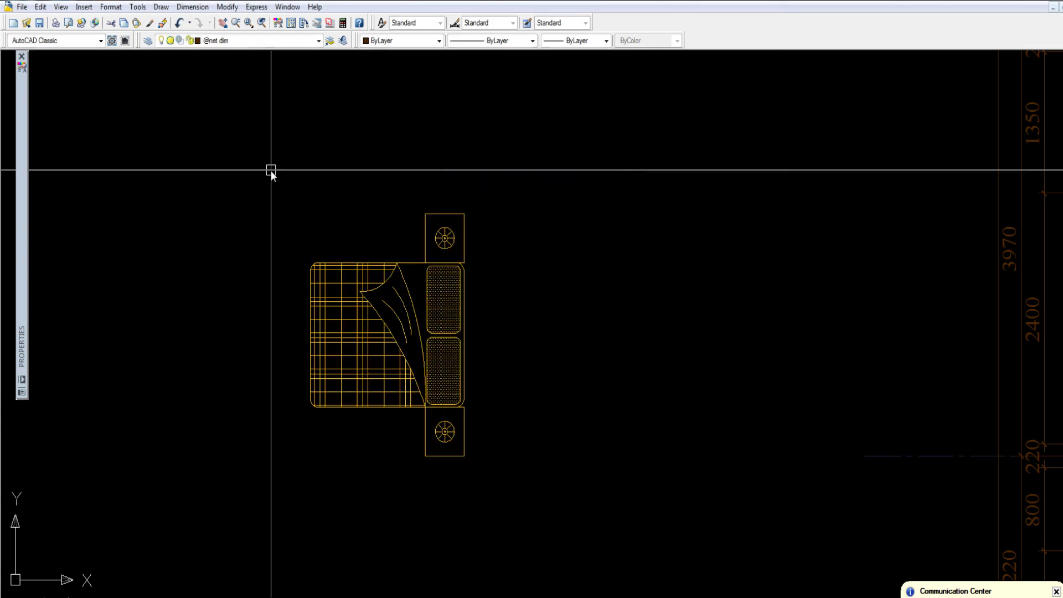
Window-select the new bed block beside the floor plan to check it
scroll(369, 360, down, 8)
scroll(250, 274, up, 5)
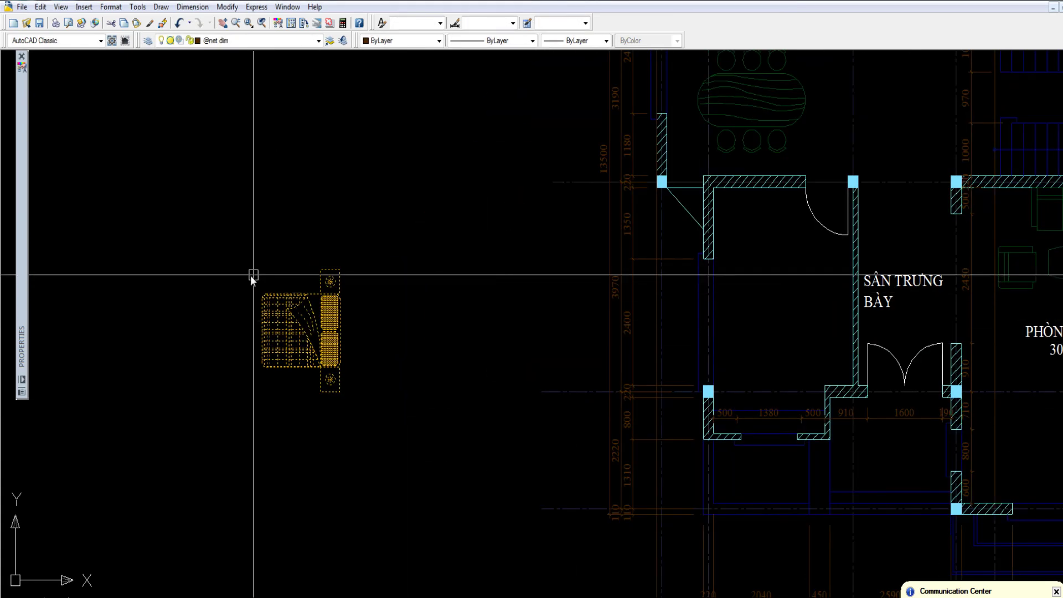
scroll(324, 289, up, 1)
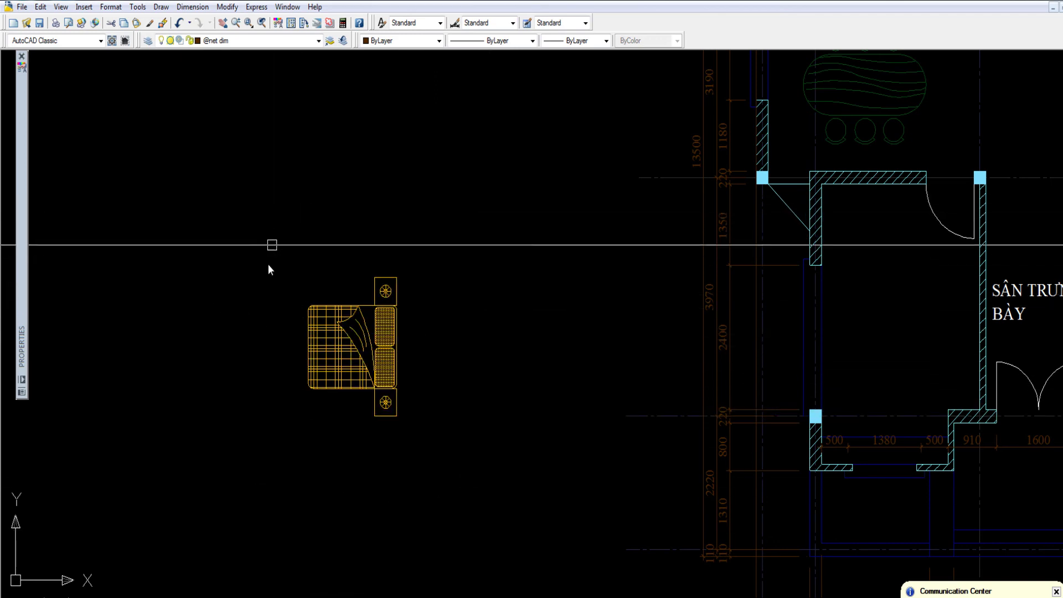
click(428, 446)
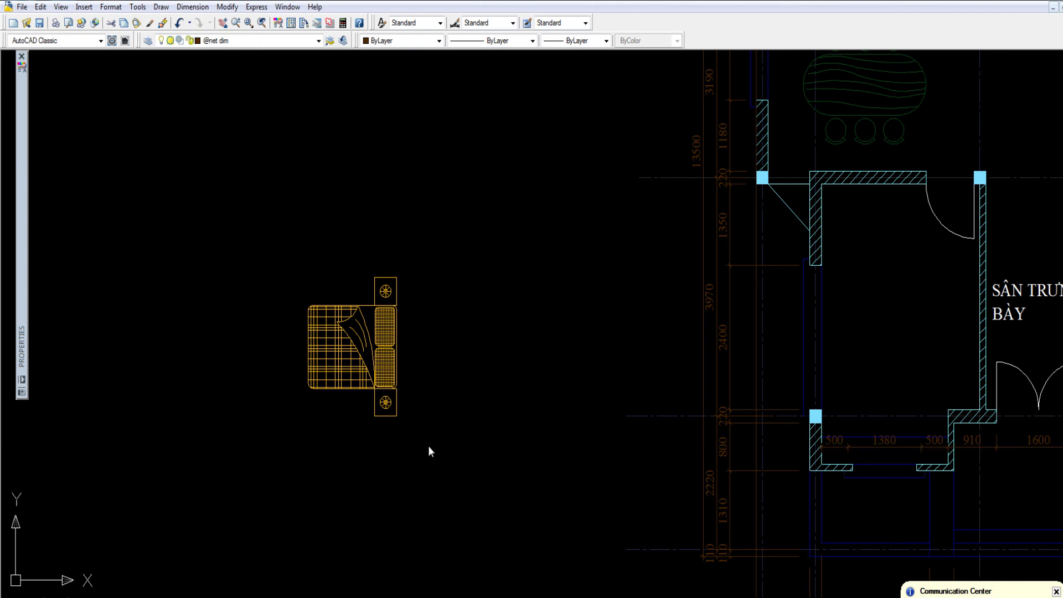
click(220, 236)
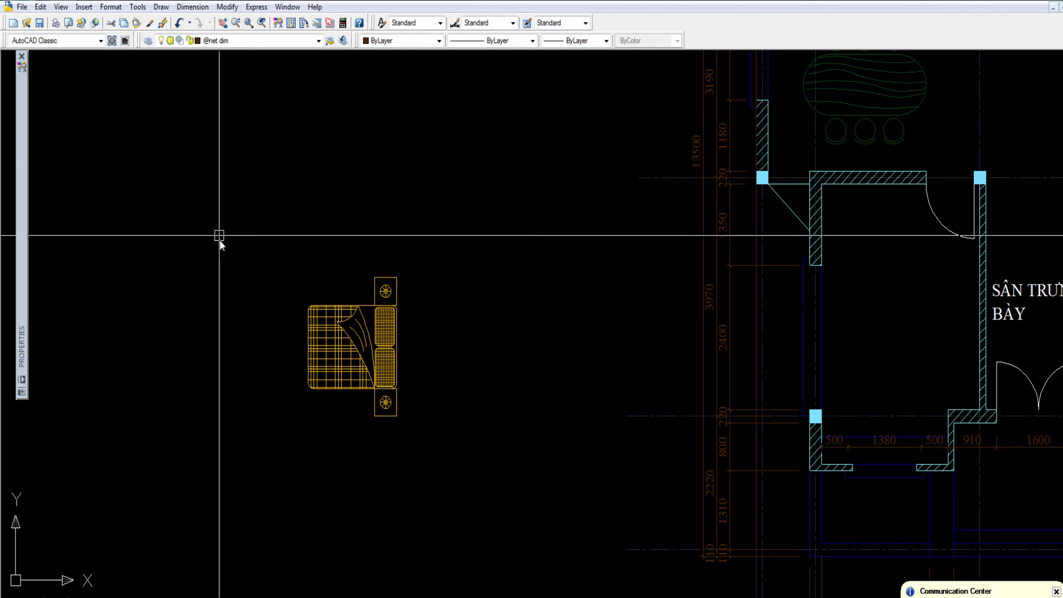